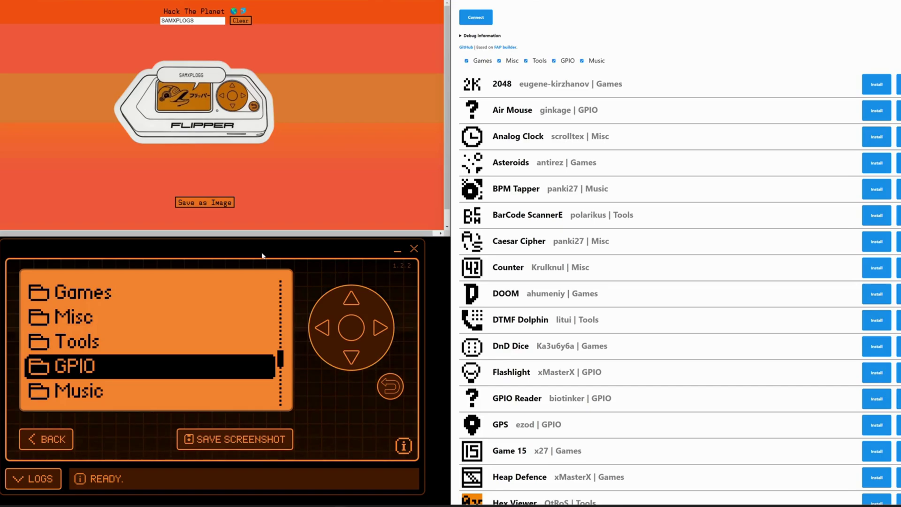
Check qFlipper's GPIO folder, holding only air_mouse and GPS, then close qFlipper
{"action": "left_click_drag", "start_coordinate": [267, 252], "coordinate": [267, 253]}
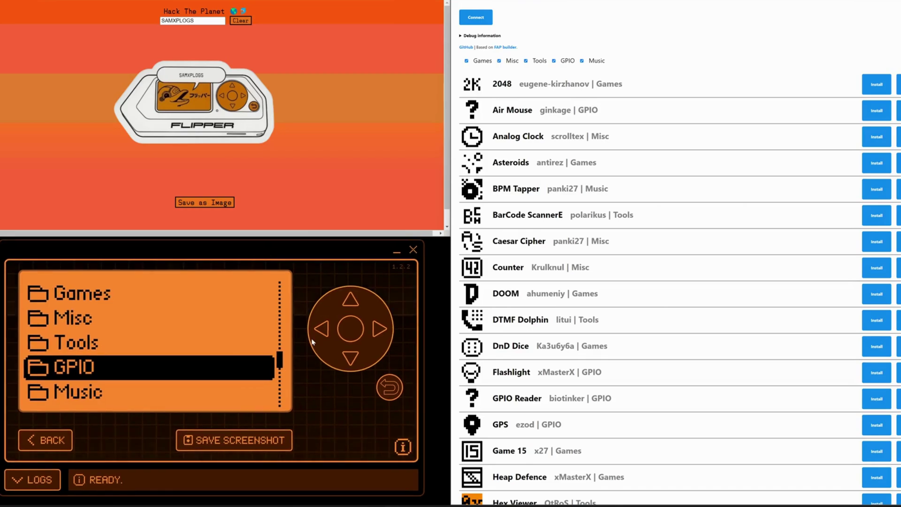
{"action": "left_click", "coordinate": [348, 334]}
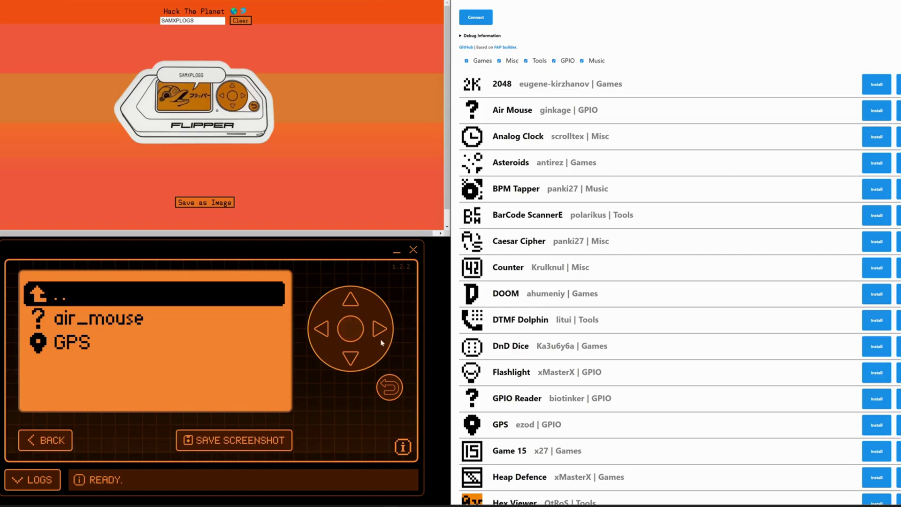
{"action": "left_click", "coordinate": [413, 250]}
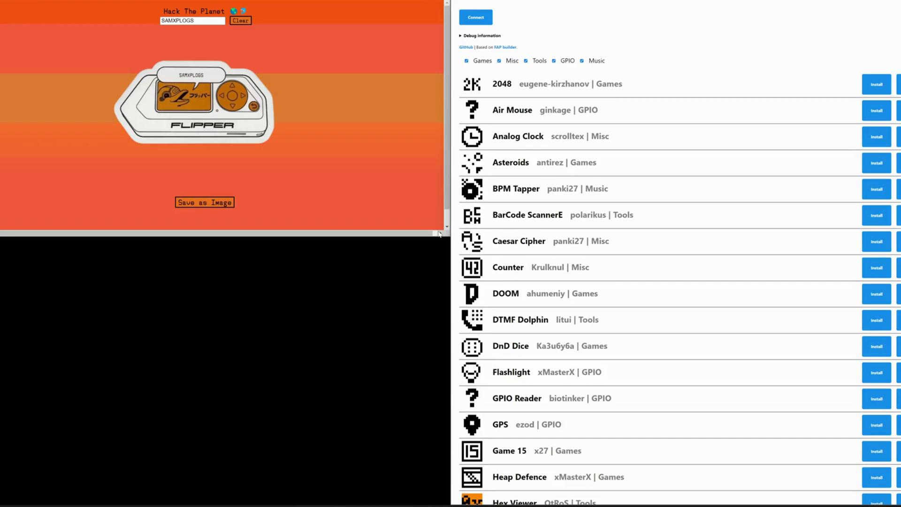
Connect the app store page to the paired Flipper's serial port
{"action": "left_click", "coordinate": [486, 21]}
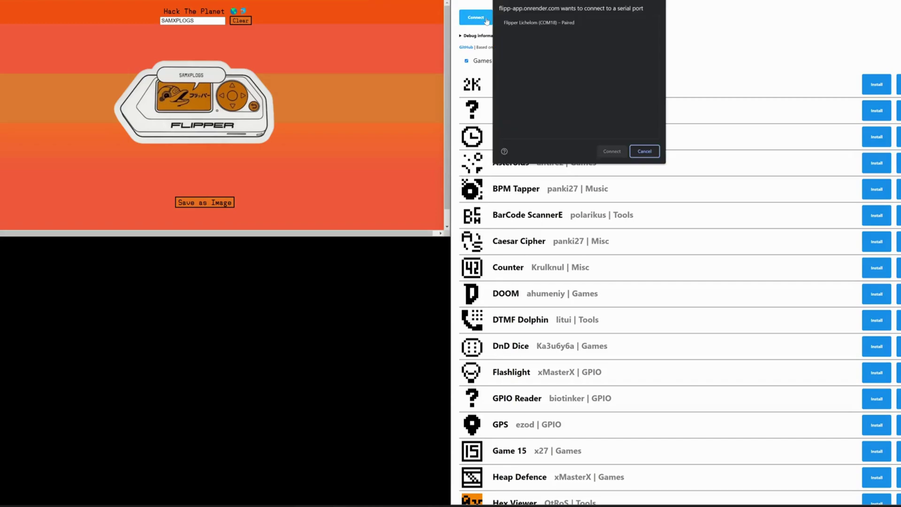
{"action": "left_click", "coordinate": [530, 22]}
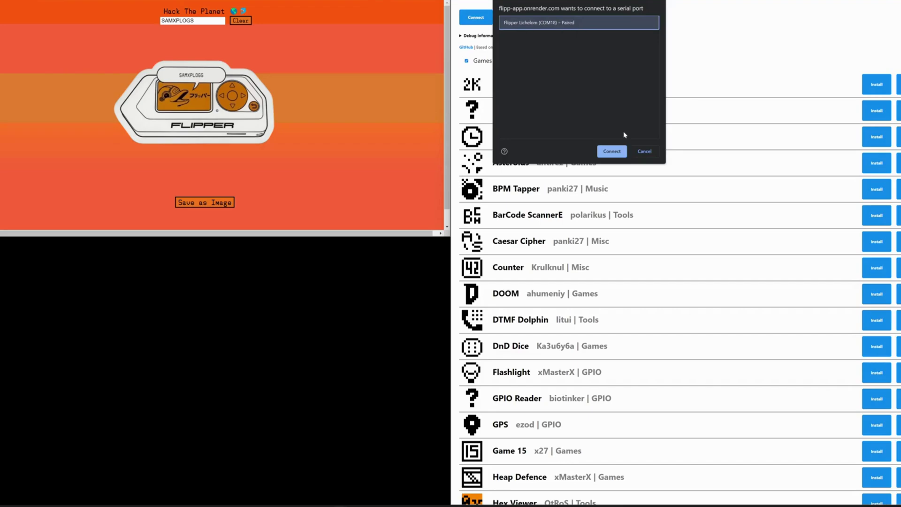
{"action": "left_click", "coordinate": [611, 151]}
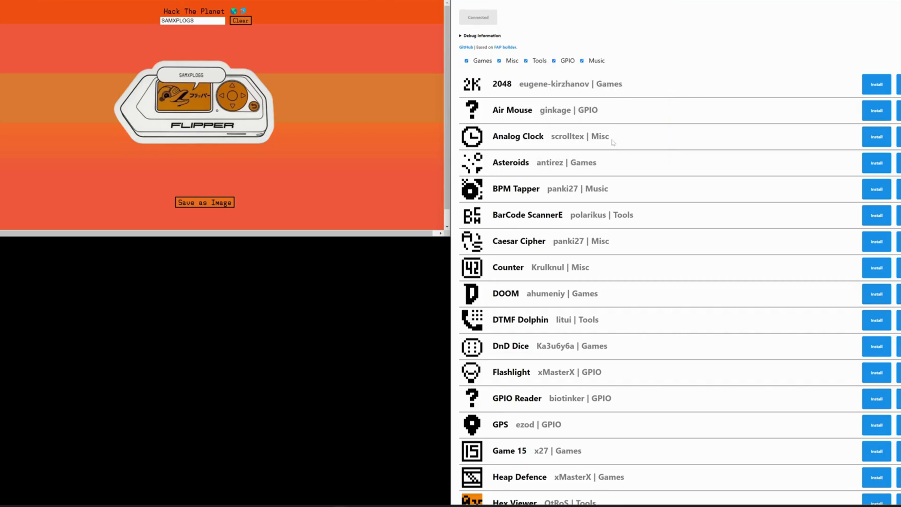
Filter the catalog to GPIO only by unticking Games, Misc, Tools and Music
{"action": "left_click", "coordinate": [466, 61]}
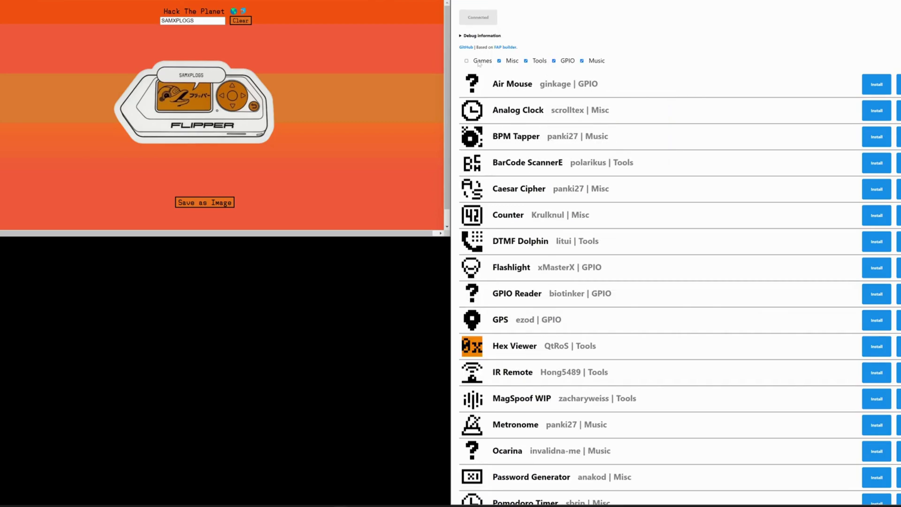
{"action": "left_click", "coordinate": [512, 61]}
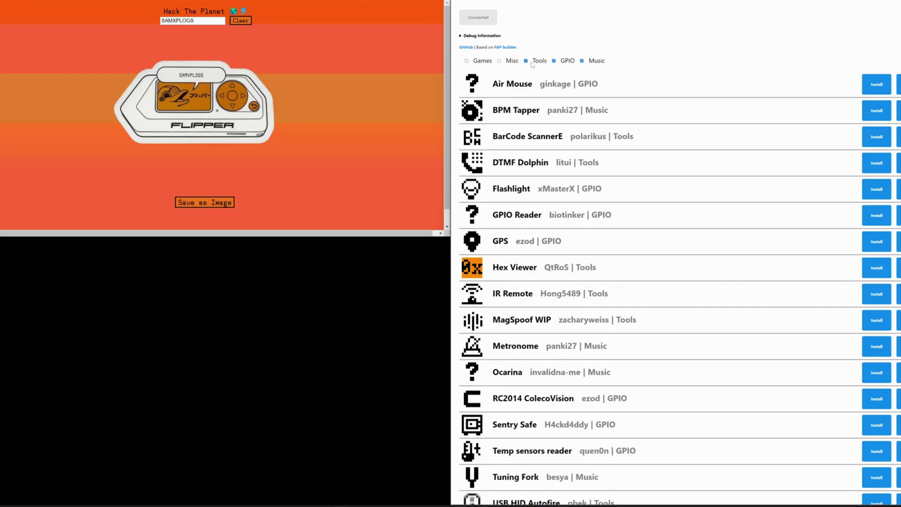
{"action": "left_click", "coordinate": [535, 61]}
{"action": "left_click", "coordinate": [593, 61]}
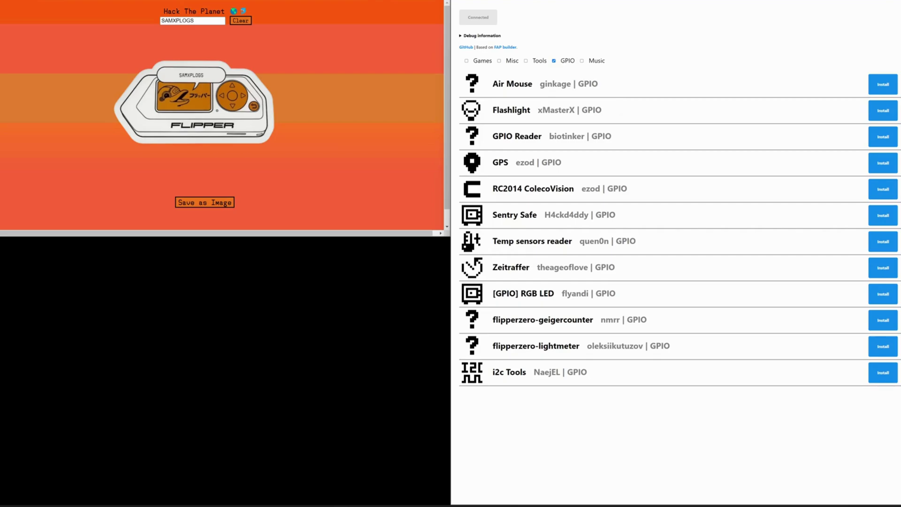
{"action": "left_click_drag", "start_coordinate": [497, 241], "coordinate": [559, 241]}
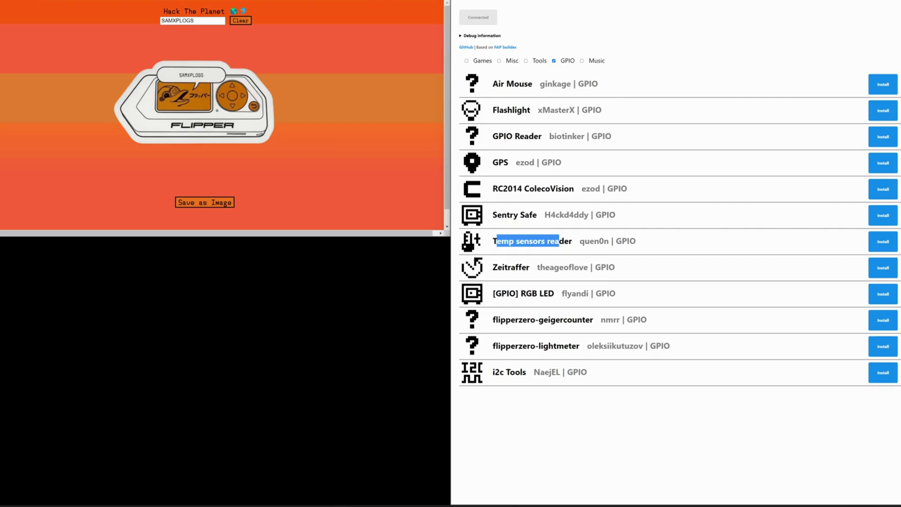
{"action": "left_click", "coordinate": [647, 242]}
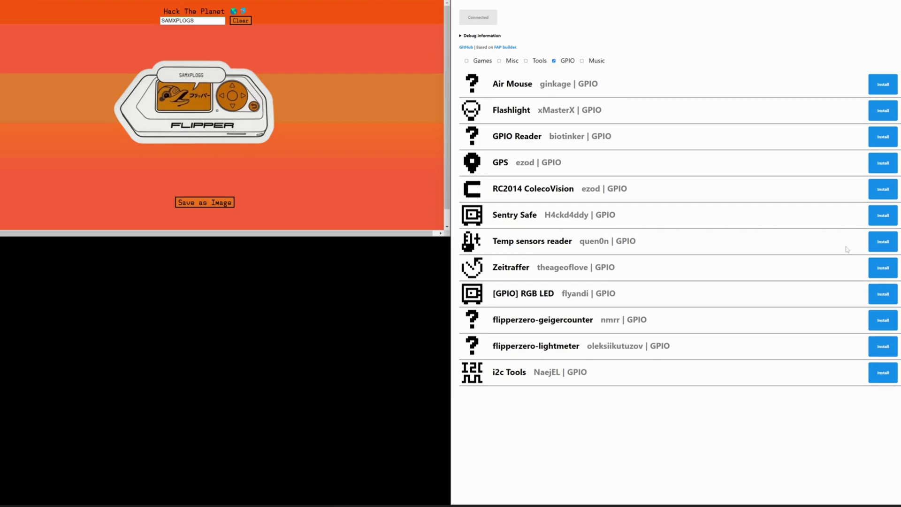
Install Temp sensors reader and expand its debug information log
{"action": "left_click", "coordinate": [875, 244]}
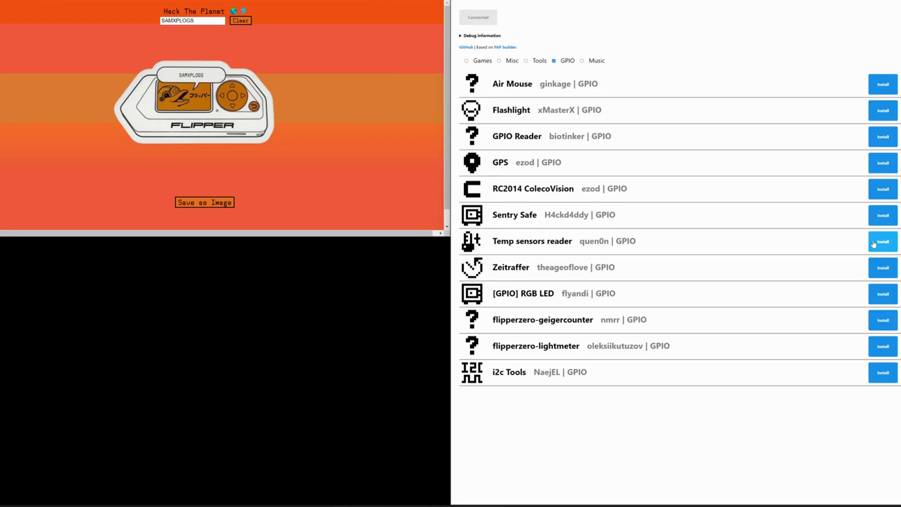
{"action": "left_click", "coordinate": [468, 36]}
{"action": "scroll", "coordinate": [694, 191], "scroll_direction": "down", "scroll_amount": 3}
{"action": "scroll", "coordinate": [695, 194], "scroll_direction": "up", "scroll_amount": 3}
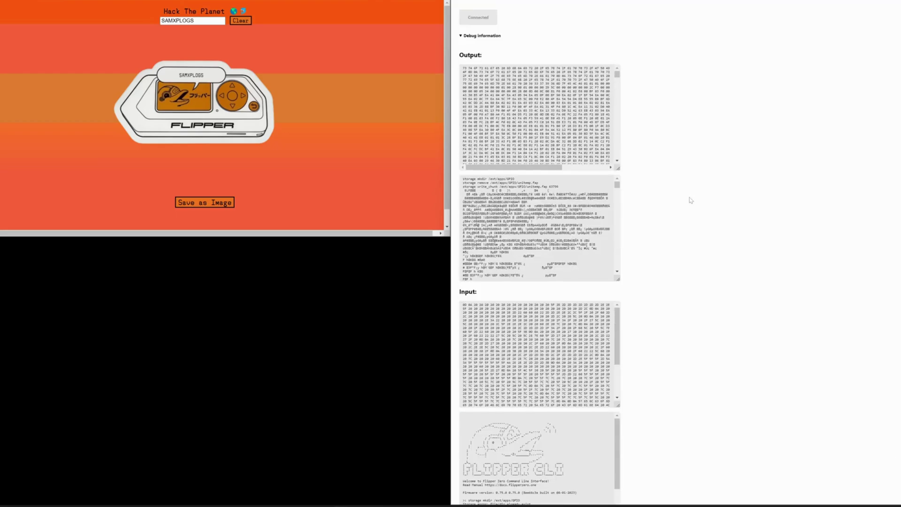
{"action": "scroll", "coordinate": [691, 200], "scroll_direction": "down", "scroll_amount": 3}
{"action": "scroll", "coordinate": [620, 317], "scroll_direction": "down", "scroll_amount": 1}
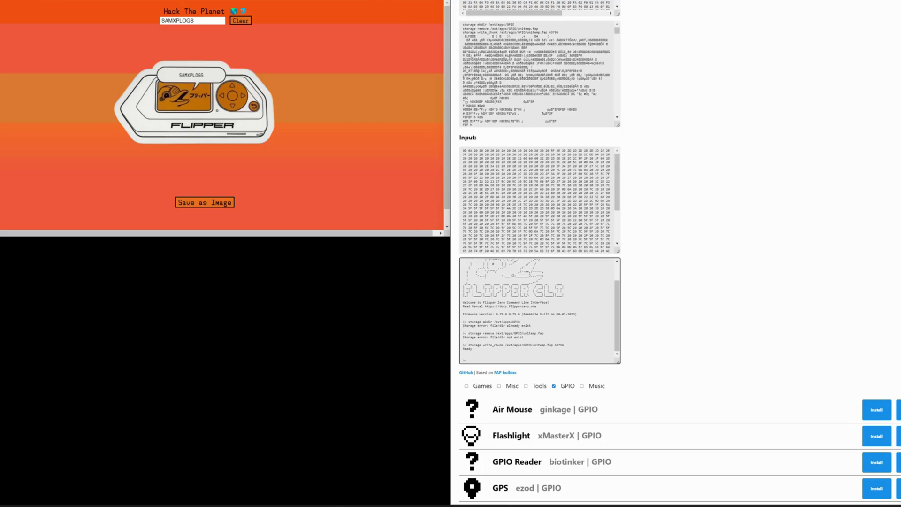
Highlight the log's /ext/apps/GPIO path and its unitemp.fap remove and write_chunk lines
{"action": "left_click_drag", "start_coordinate": [492, 321], "coordinate": [531, 325]}
{"action": "double_click", "coordinate": [540, 333]}
{"action": "left_click_drag", "start_coordinate": [540, 333], "coordinate": [456, 336]}
{"action": "left_click_drag", "start_coordinate": [472, 345], "coordinate": [564, 345]}
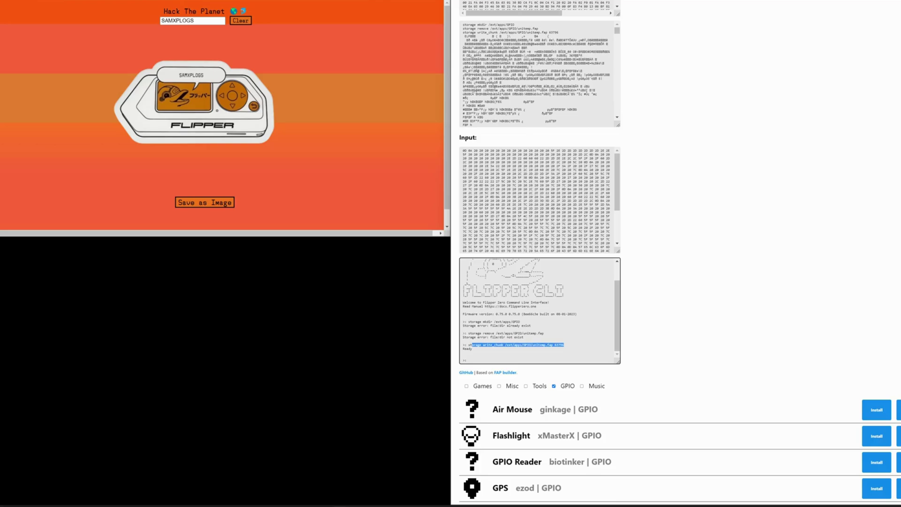
Reload the store, then in qFlipper's remote screen browse GPIO down to Temp sensors reader
{"action": "key", "text": "F5"}
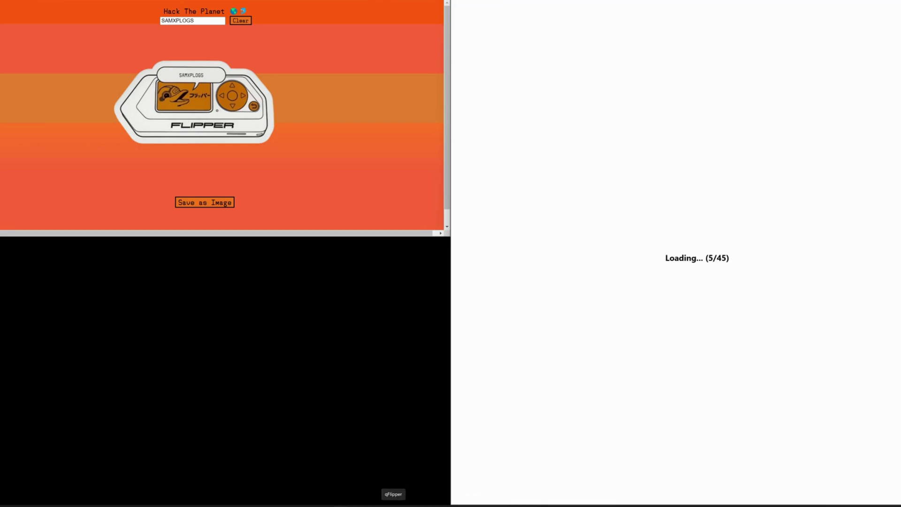
{"action": "left_click", "coordinate": [393, 505]}
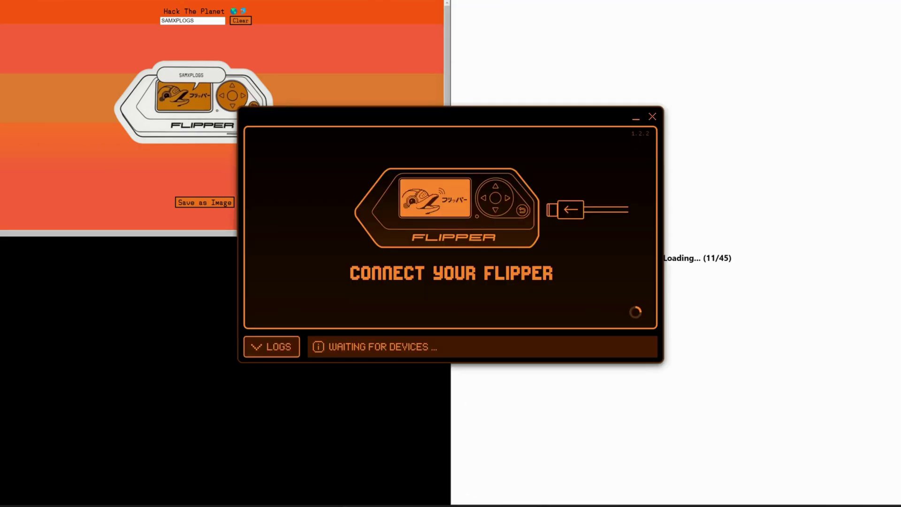
{"action": "mouse_move", "coordinate": [531, 199]}
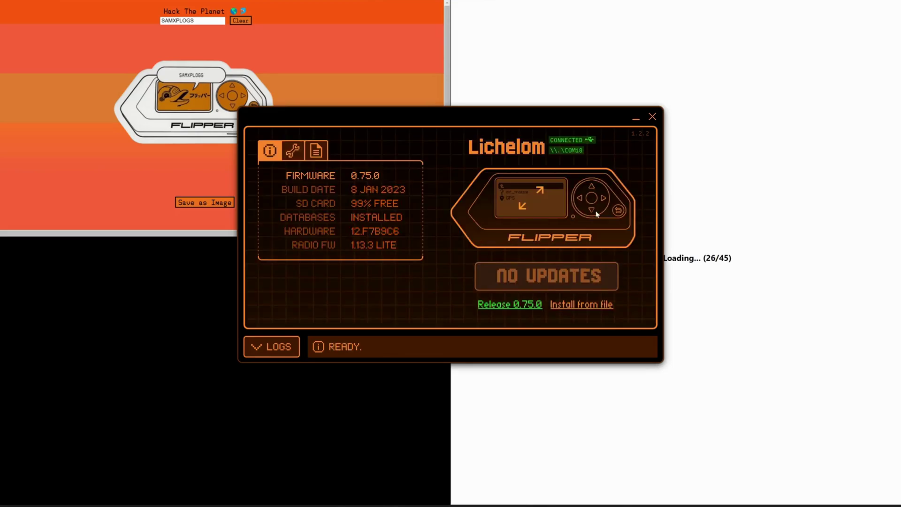
{"action": "left_click", "coordinate": [597, 214]}
{"action": "left_click", "coordinate": [617, 247]}
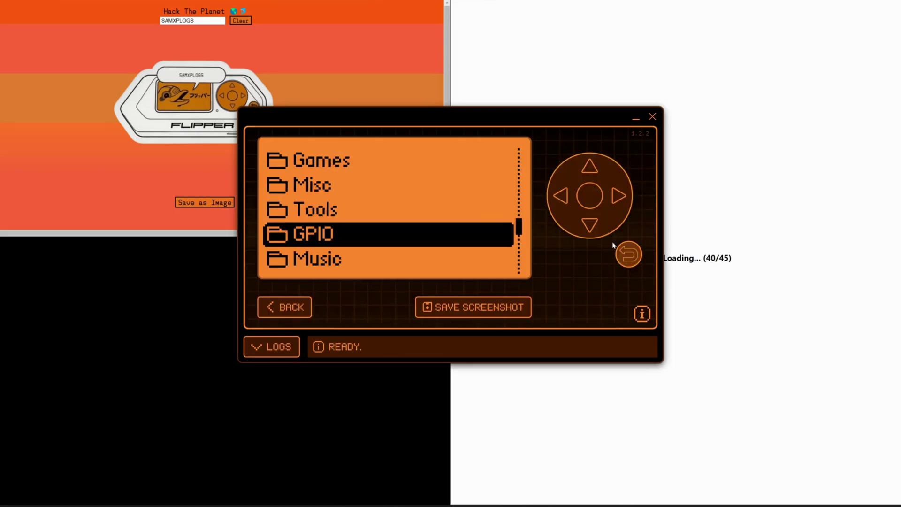
{"action": "left_click", "coordinate": [590, 197]}
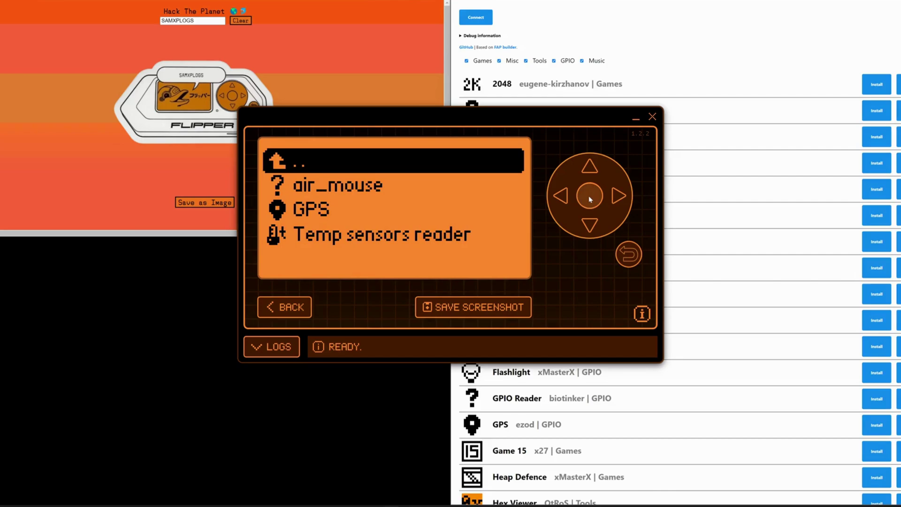
{"action": "double_click", "coordinate": [592, 226]}
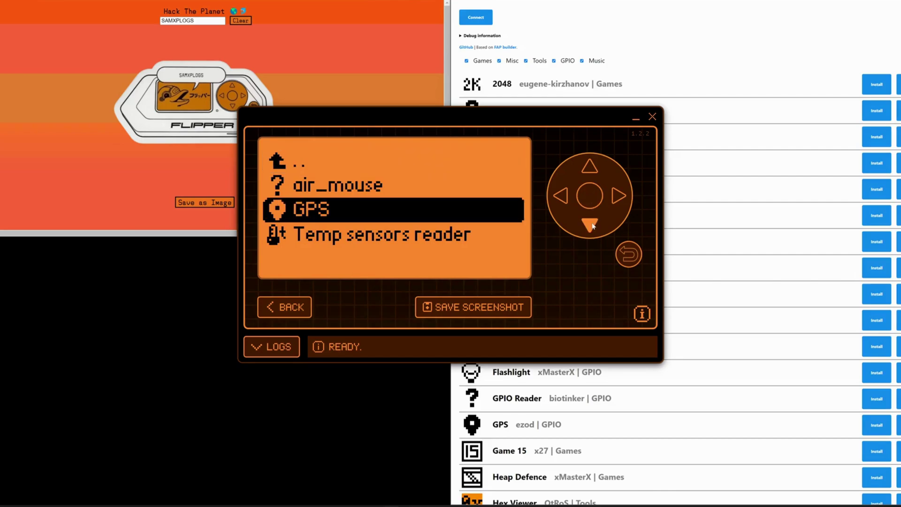
{"action": "left_click", "coordinate": [593, 226]}
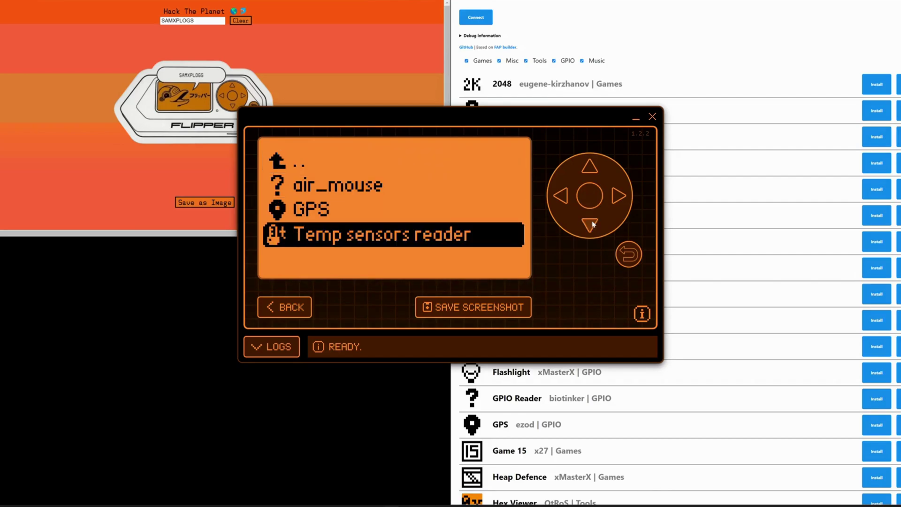